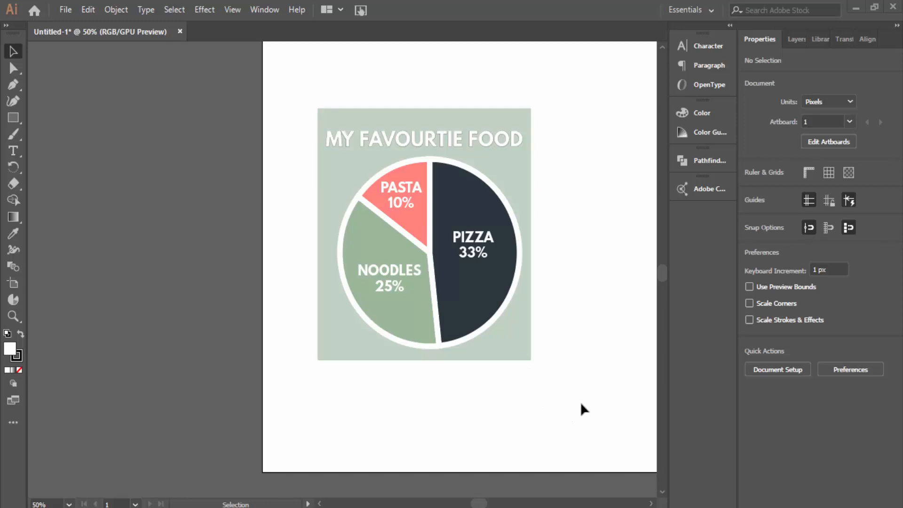
Step: Create a new 1000 x 1000 px web document with one artboard
click(66, 10)
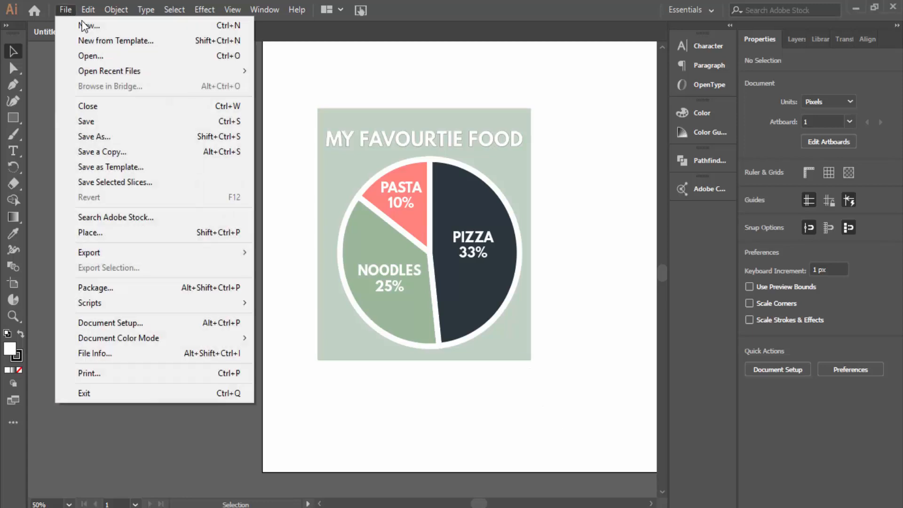
click(84, 23)
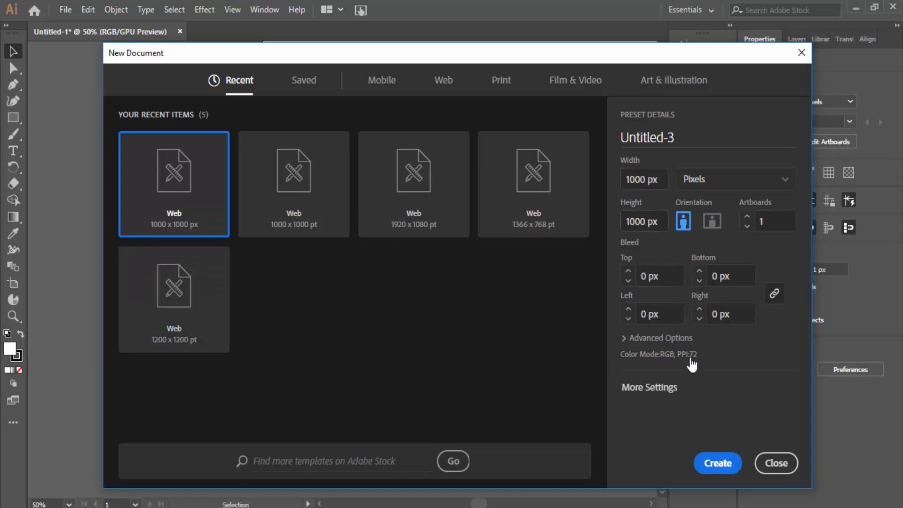
click(717, 466)
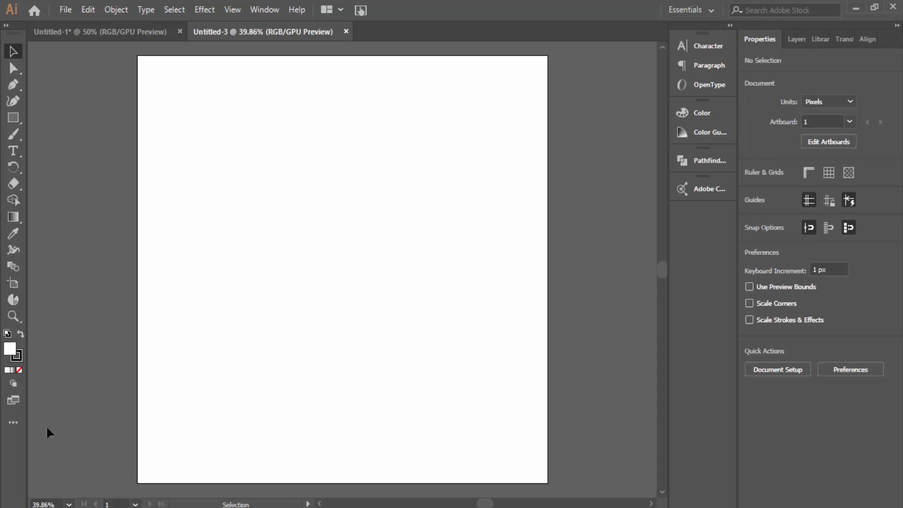
Step: Place a 500 x 500 px pie graph on the artboard with the Pie Graph tool
click(12, 426)
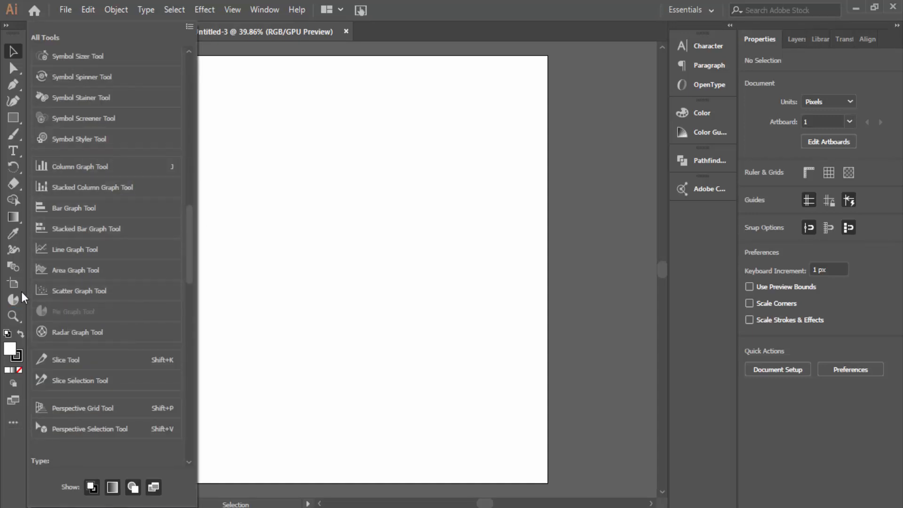
mouse_move(66, 292)
mouse_down()
mouse_move(14, 299)
mouse_move(74, 299)
mouse_up()
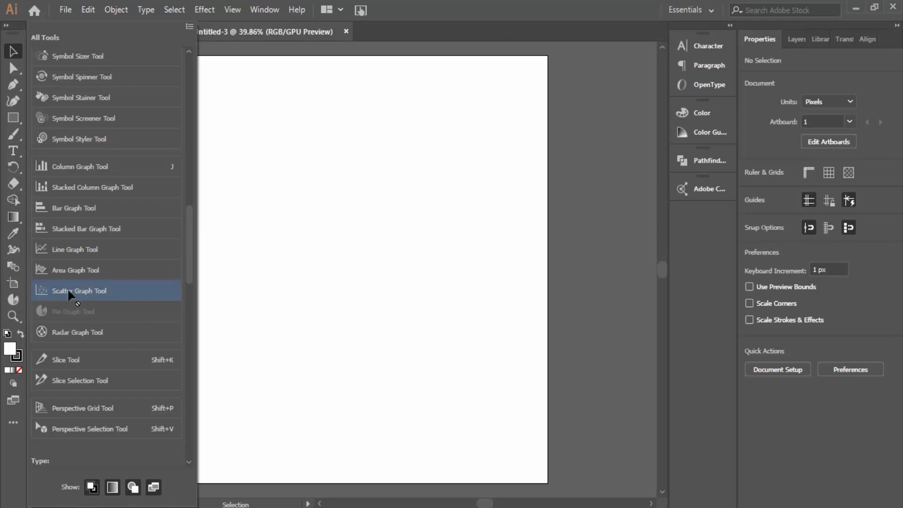
click(244, 193)
click(13, 299)
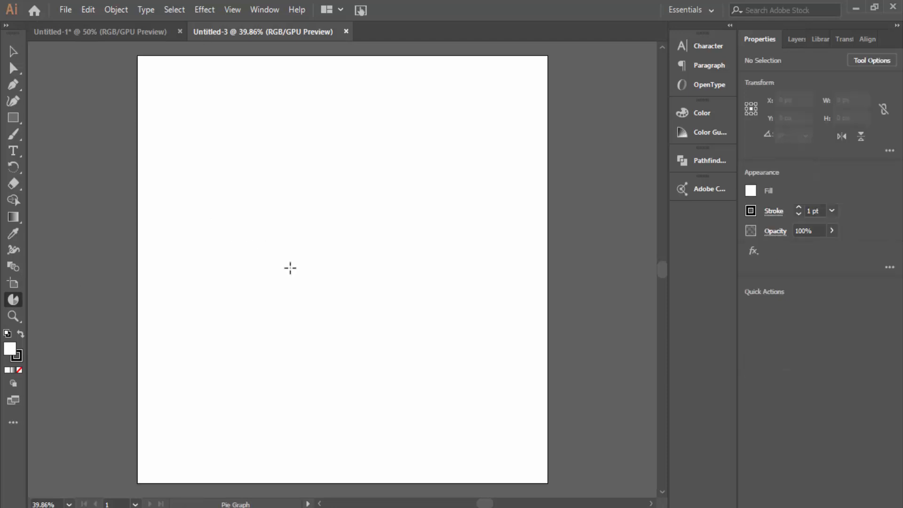
click(336, 253)
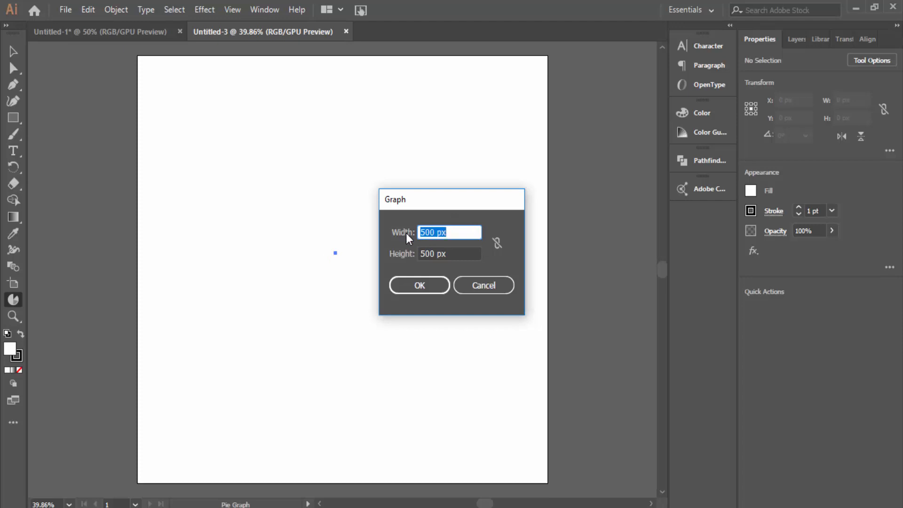
click(418, 285)
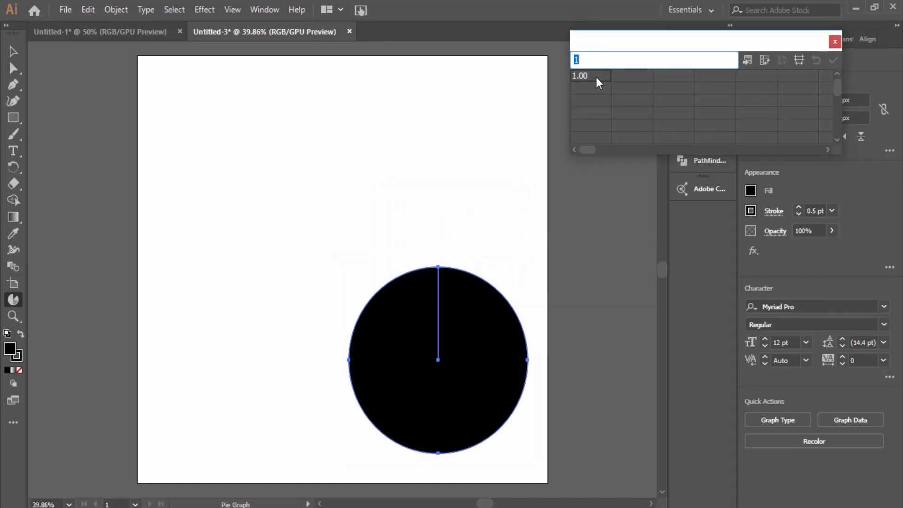
Step: Enter 45, 25 and 30 across the first row of the graph data and apply them to the pie
text(45)
click(636, 77)
text(25)
click(673, 77)
text(30)
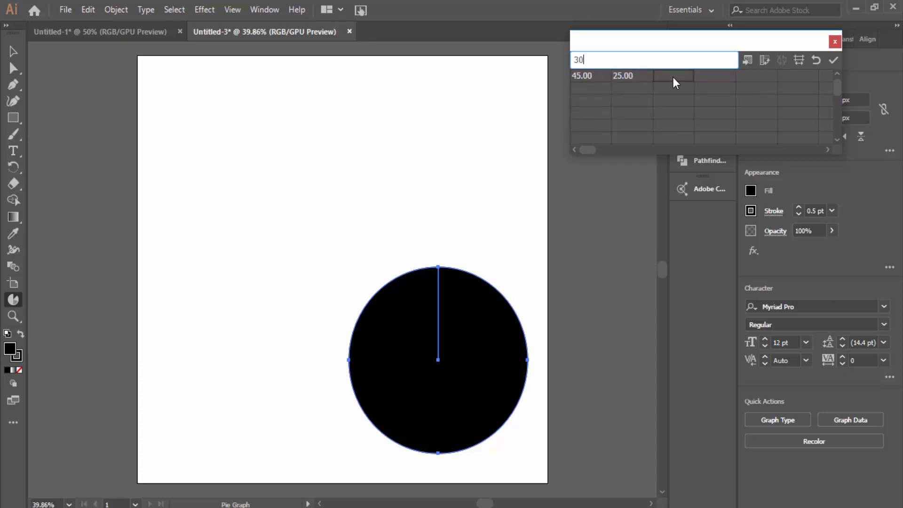
key(Return)
click(833, 61)
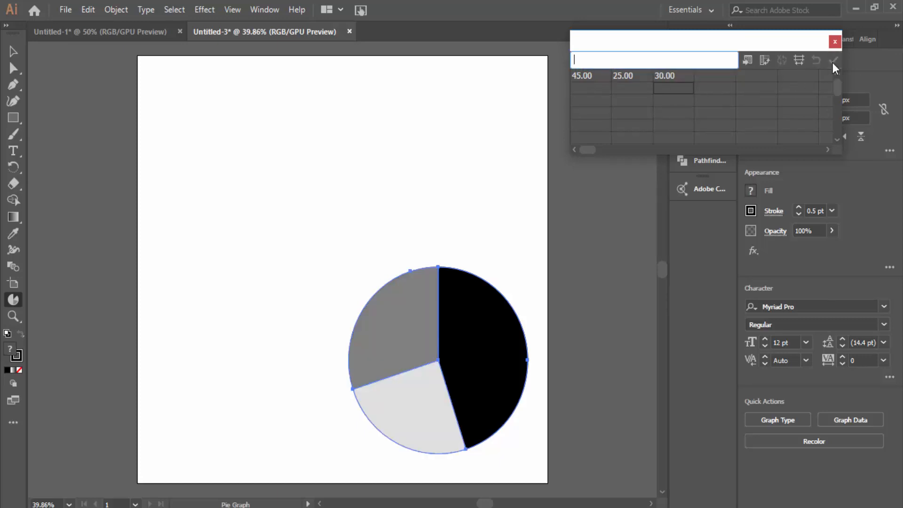
Step: Move the pie graph to around the middle of the artboard and close the graph data window
click(17, 53)
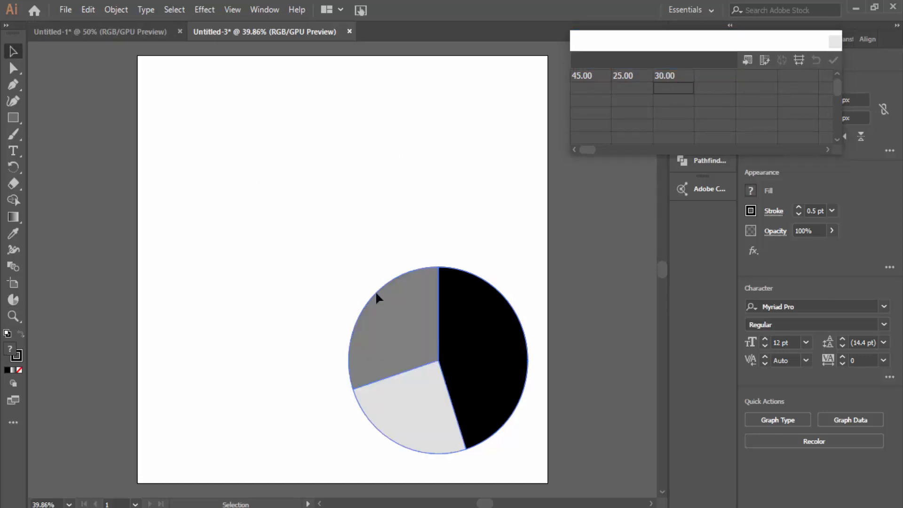
drag(408, 335, 307, 238)
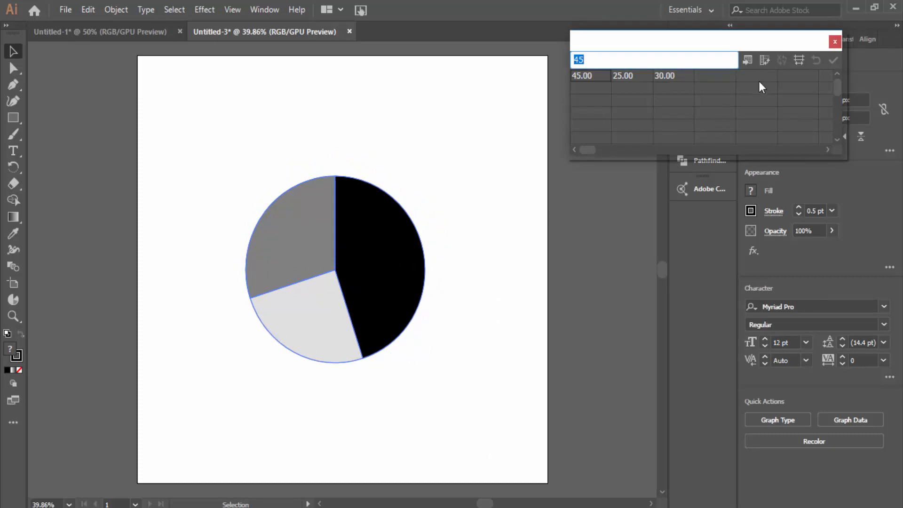
click(836, 42)
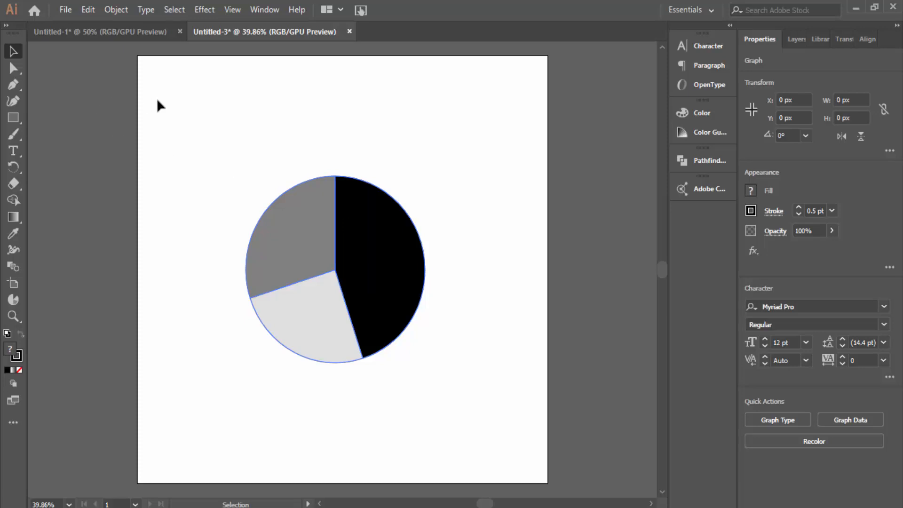
Step: Select only the pie's black right-hand slice and fill it with the red swatch
click(13, 69)
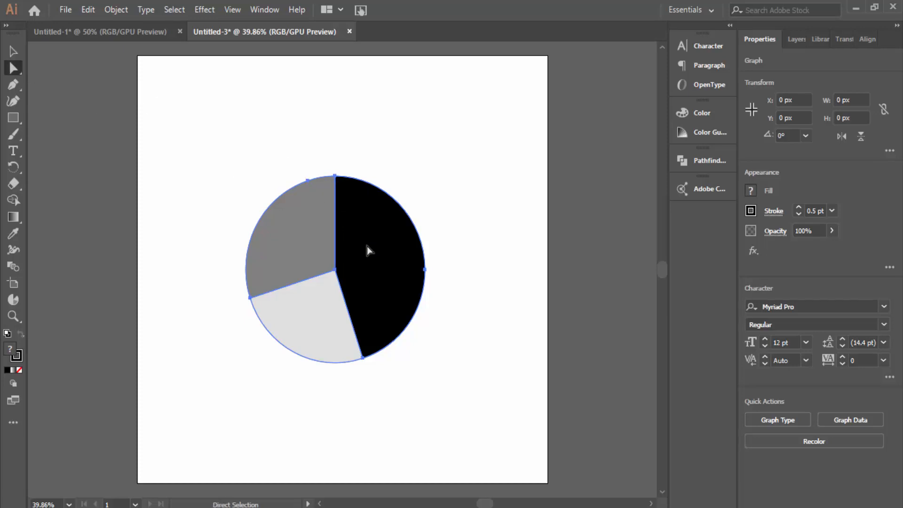
click(460, 178)
click(390, 228)
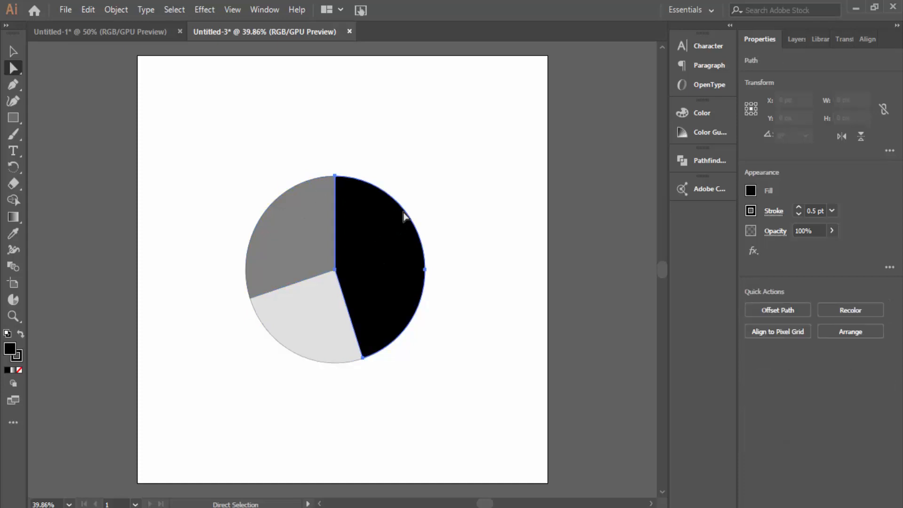
click(750, 191)
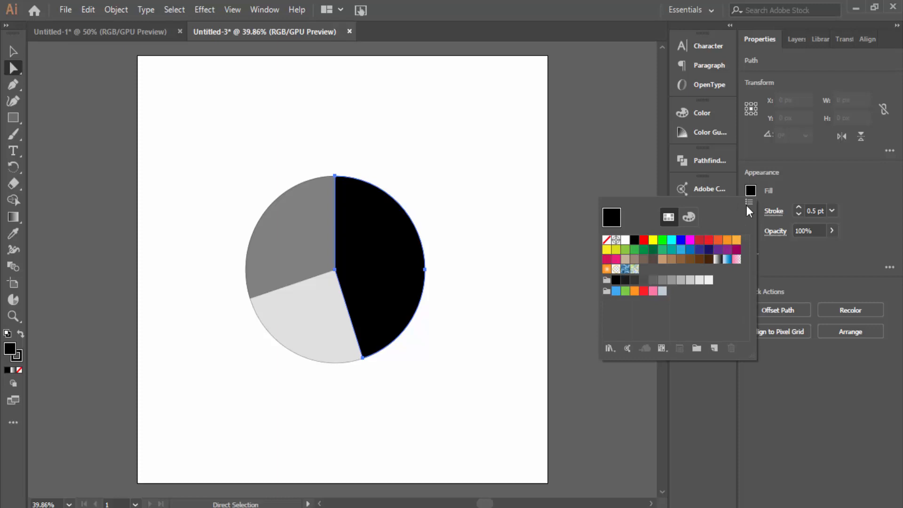
click(709, 240)
click(473, 138)
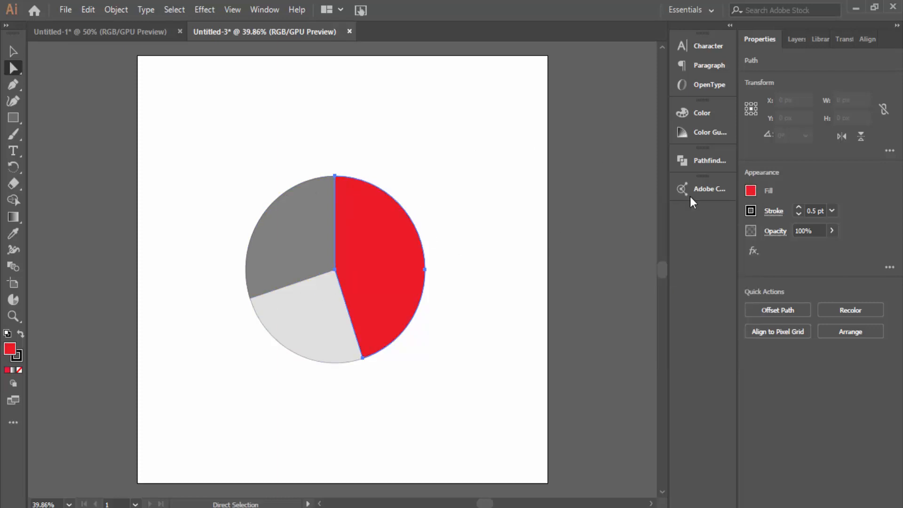
Step: Show the Adobe Color Themes on the Explore view beside the artboard as a colour source for the slices
click(751, 190)
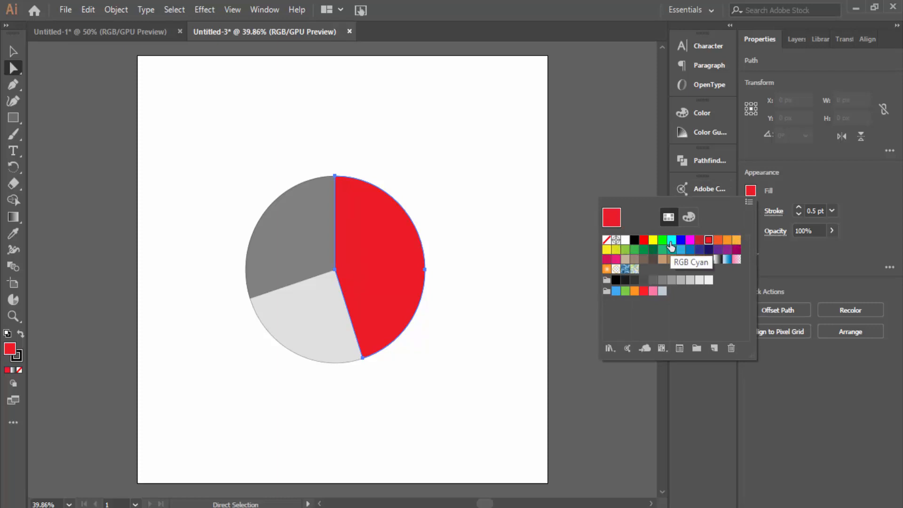
click(705, 188)
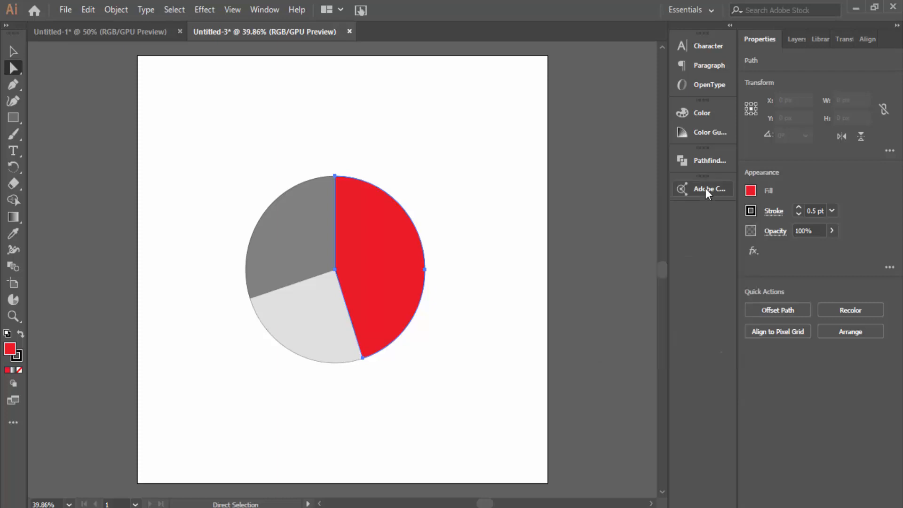
click(695, 192)
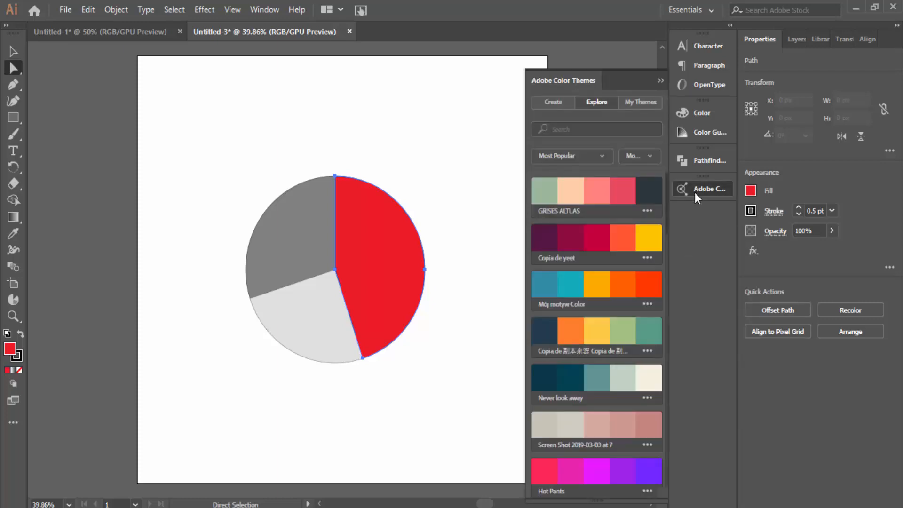
click(264, 11)
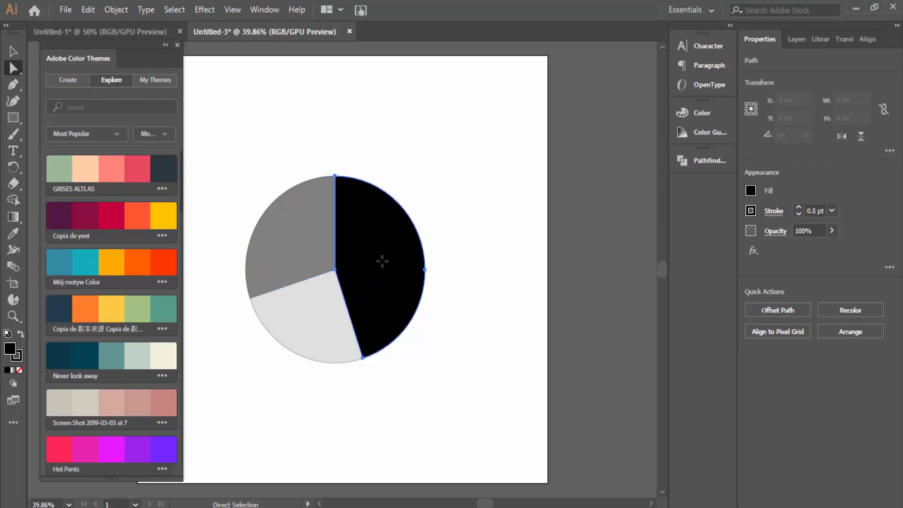
Step: Fill the right slice with dark slate and the upper-left slice with rose red from the GRISES ALTLAS theme
click(751, 190)
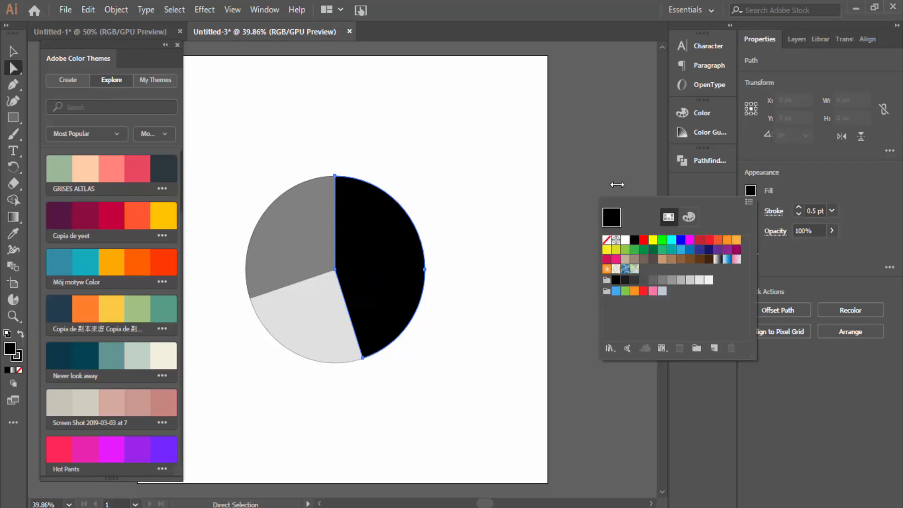
click(169, 170)
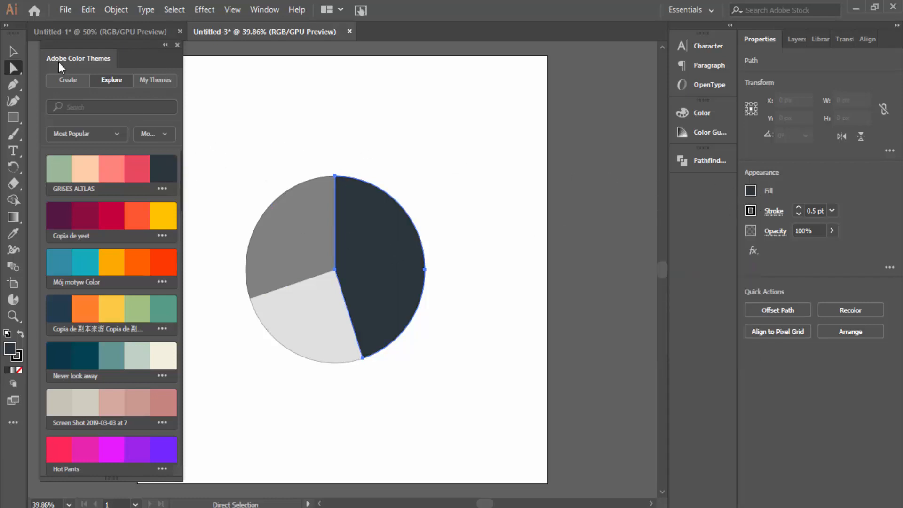
click(296, 230)
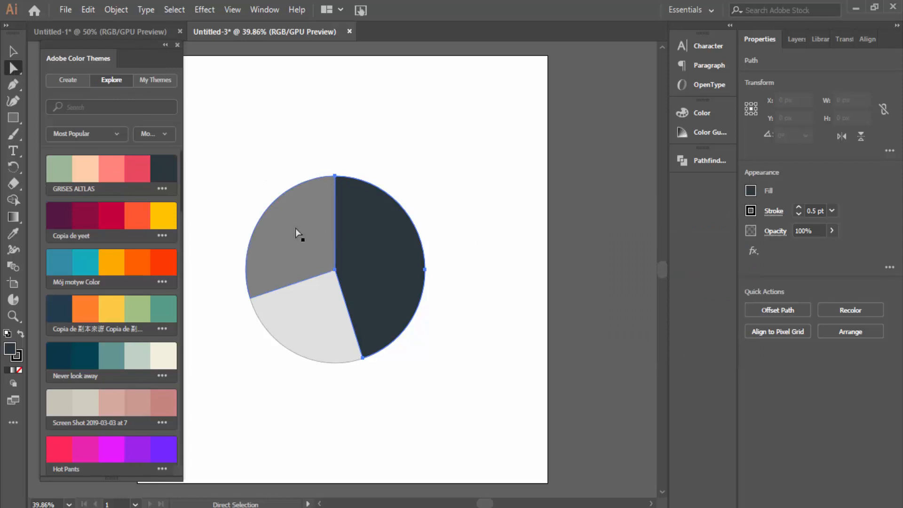
click(752, 191)
click(142, 162)
Step: Fill the light grey lower slice with the peach colour from the GRISES ALTLAS theme and deselect it
click(323, 316)
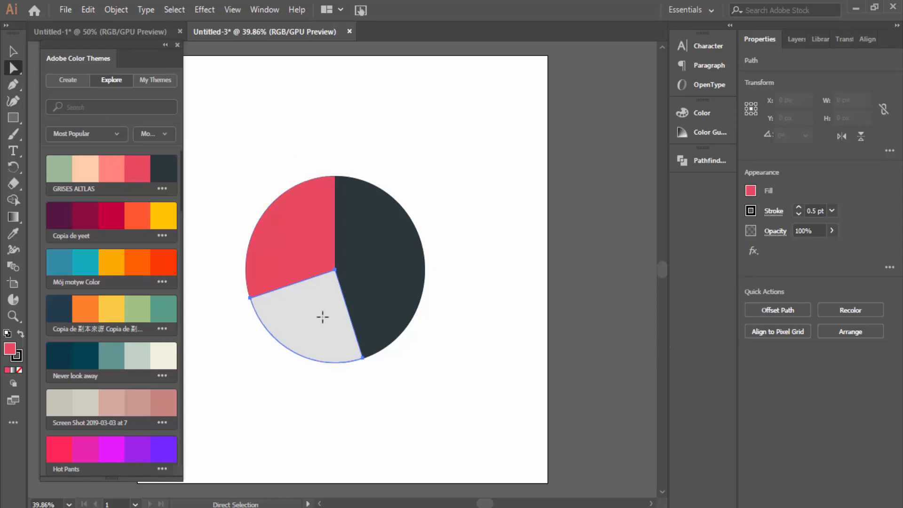
click(752, 191)
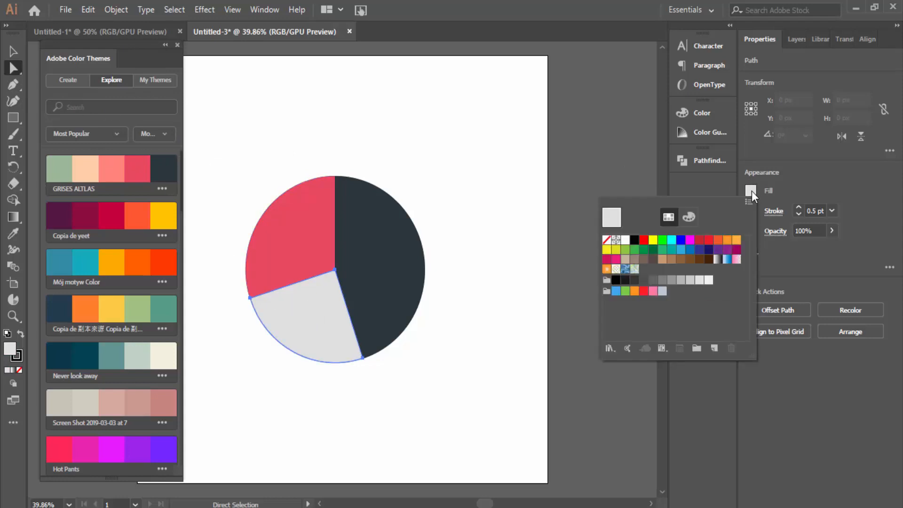
click(93, 165)
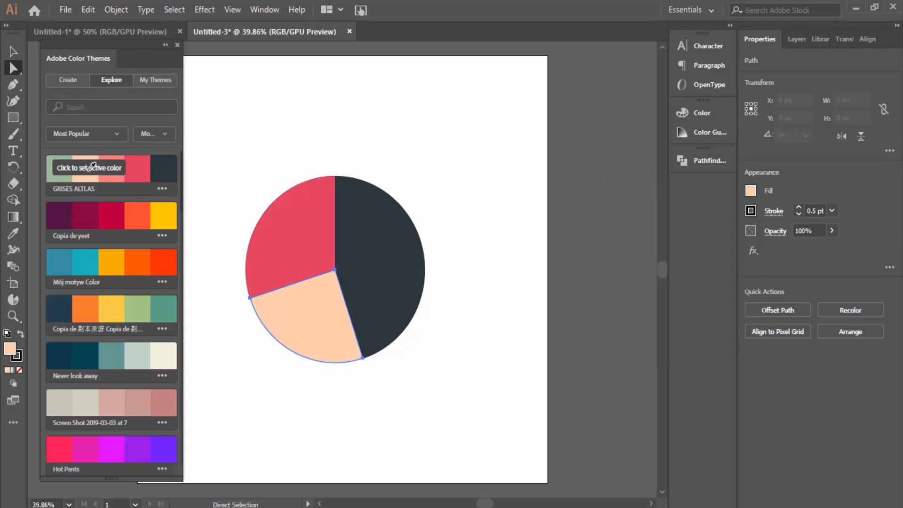
click(289, 126)
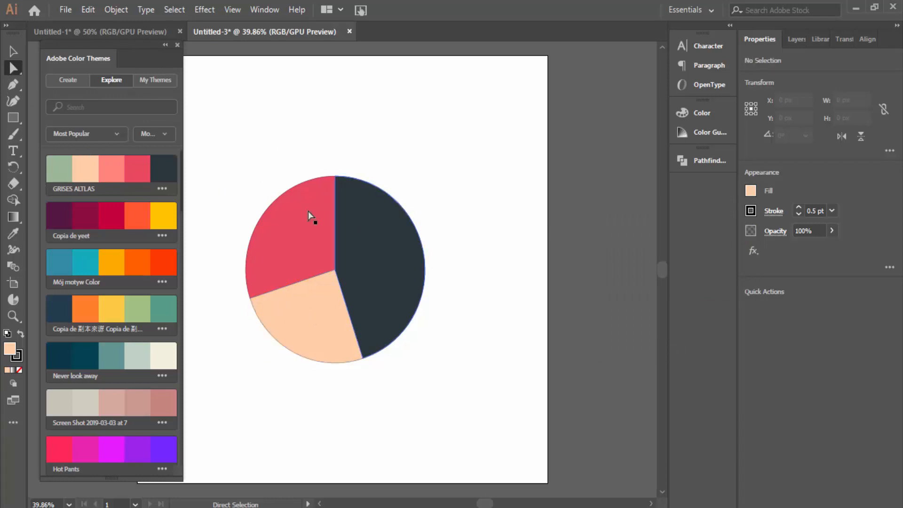
Step: Select the whole pie graph and set its stroke colour to white
click(13, 51)
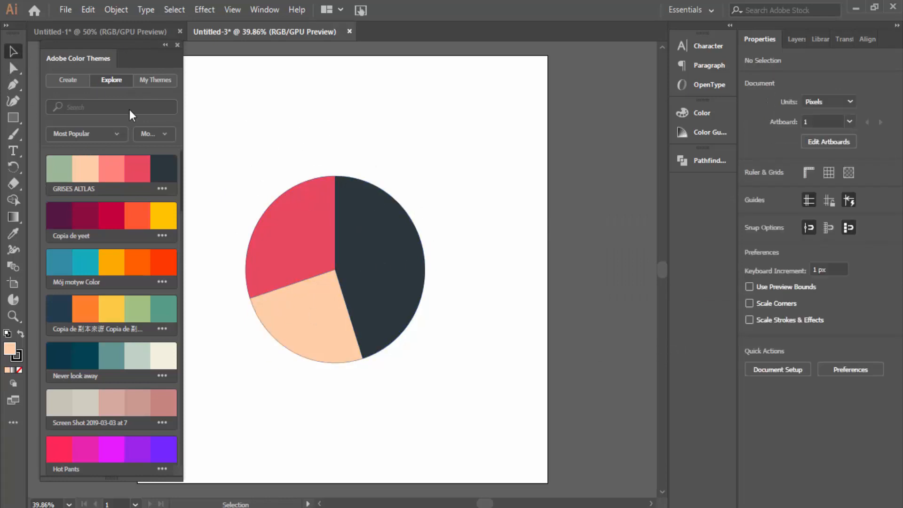
drag(217, 138, 484, 398)
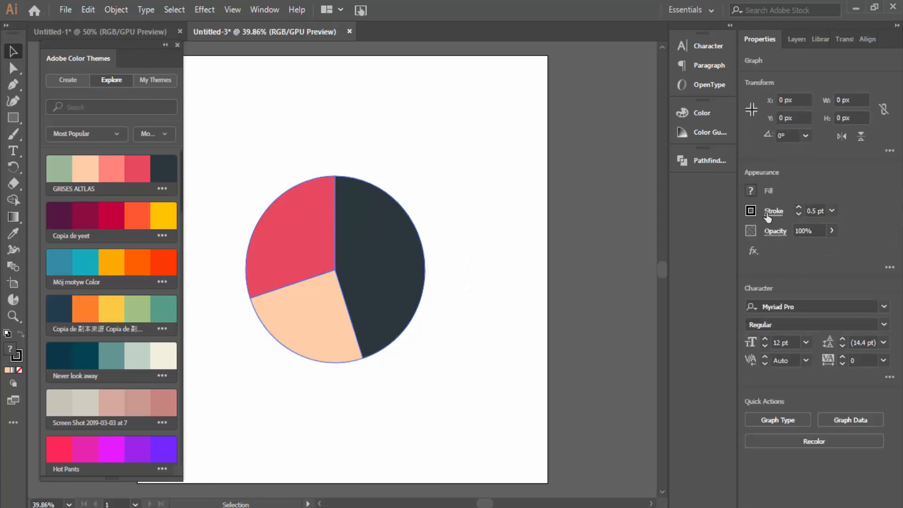
click(751, 211)
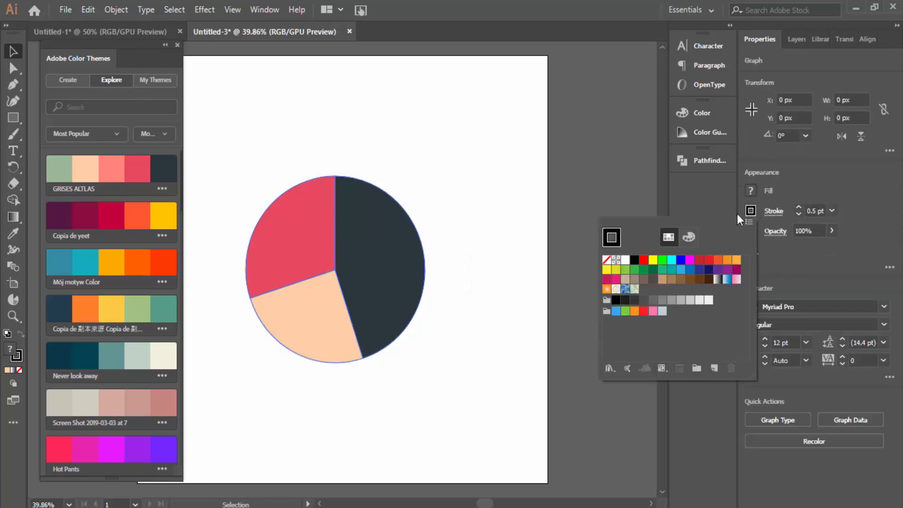
click(625, 260)
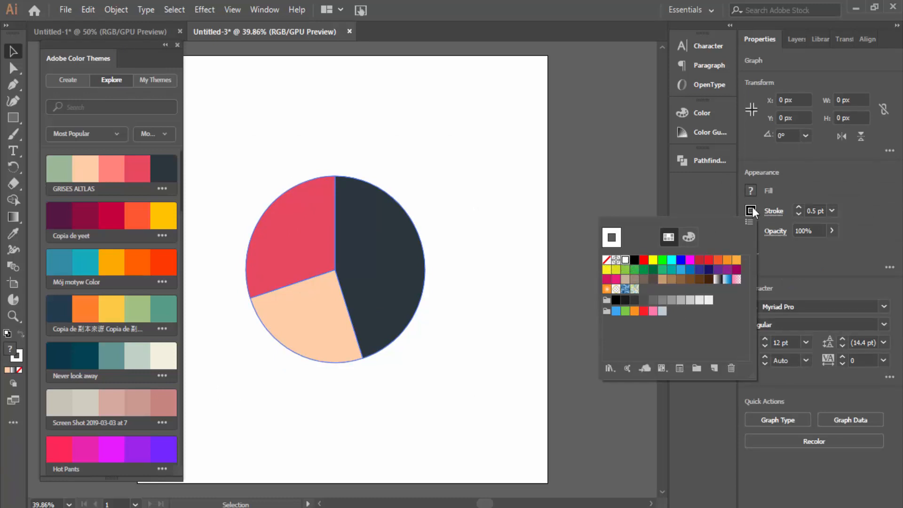
Step: Thicken the pie graph's white stroke to just above 11 pt to form clear gaps between the slices, and deselect it
click(799, 208)
click(799, 208)
click(799, 208)
click(798, 208)
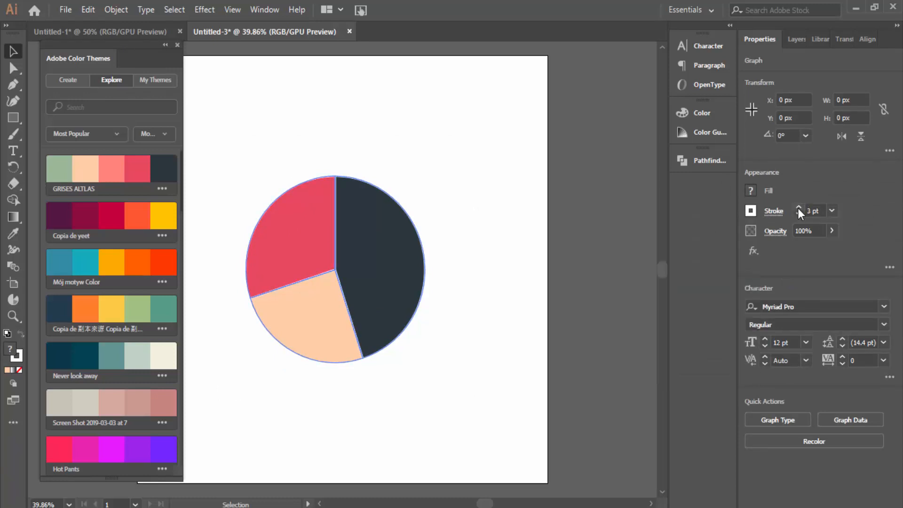
click(798, 208)
click(799, 208)
click(799, 208)
click(798, 208)
click(799, 208)
click(798, 208)
click(798, 208)
click(798, 208)
click(798, 208)
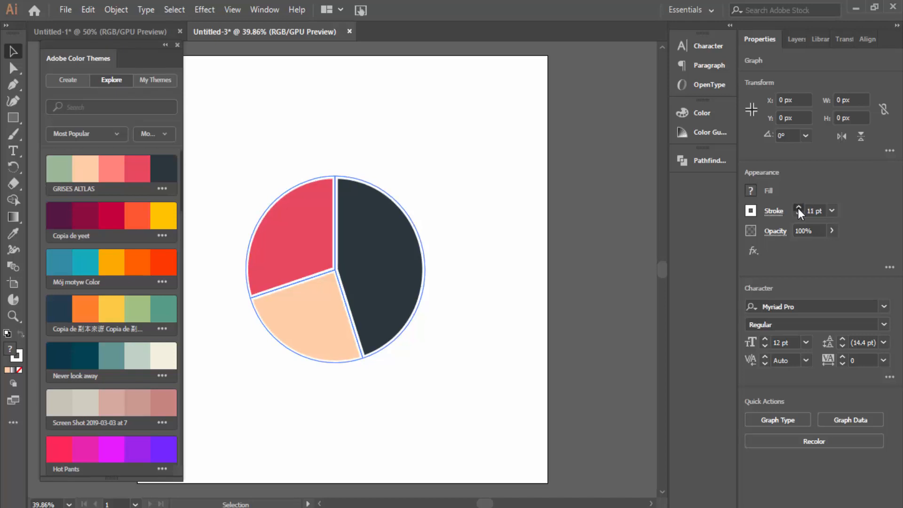
click(798, 208)
click(799, 208)
click(509, 214)
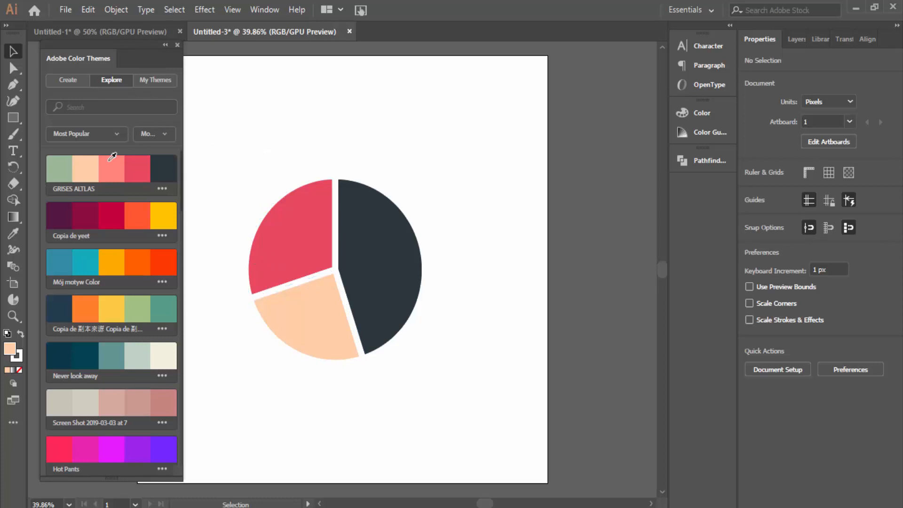
Step: Create a text box about 144 by 108 px on the dark slice and enter PIZZA in it
click(13, 151)
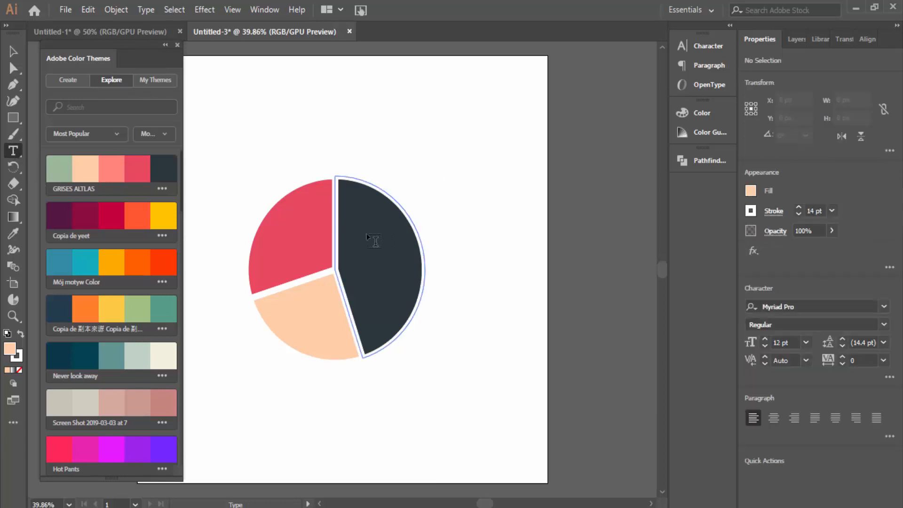
drag(349, 234, 409, 280)
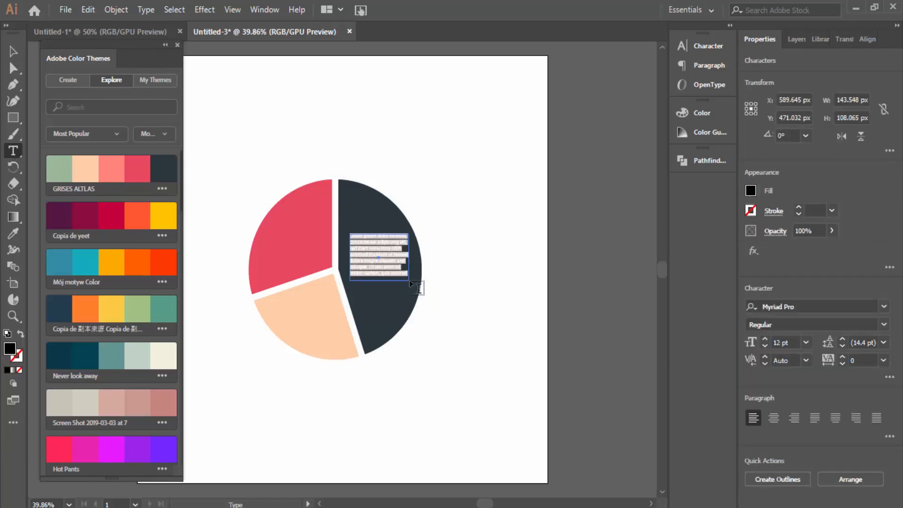
key(BackSpace)
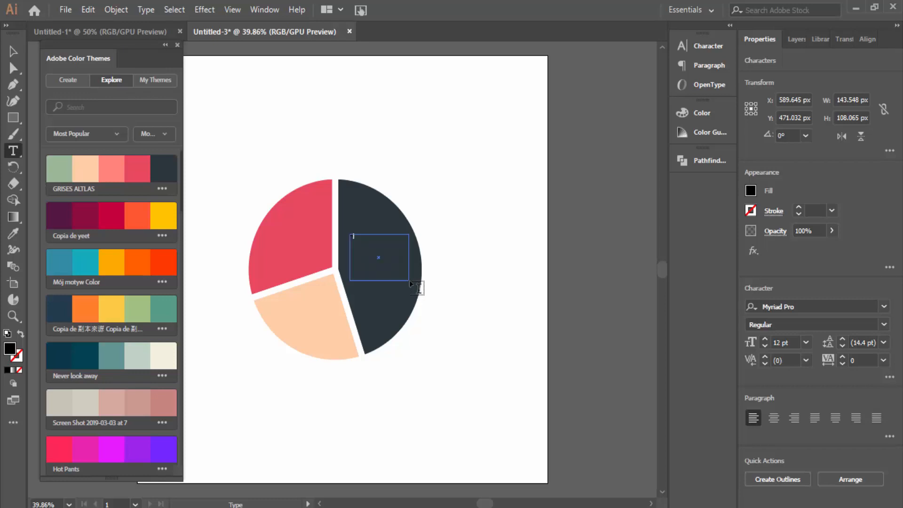
Step: Set the PIZZA text in League Spartan Bold and fill it with white
key(ctrl+a)
click(816, 309)
text(league)
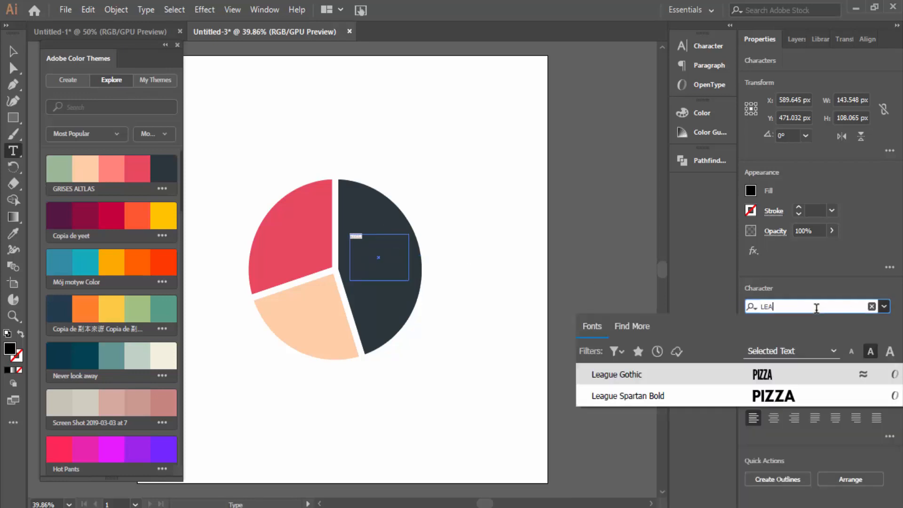
click(783, 398)
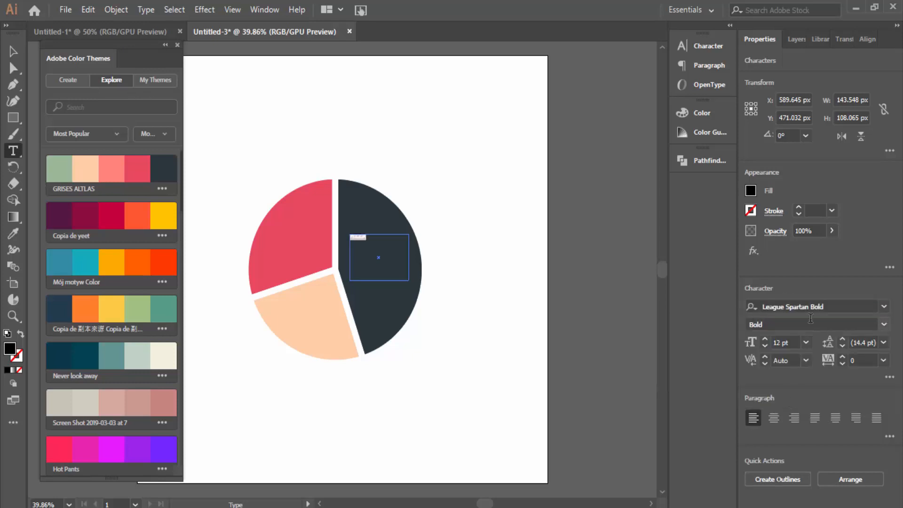
click(750, 191)
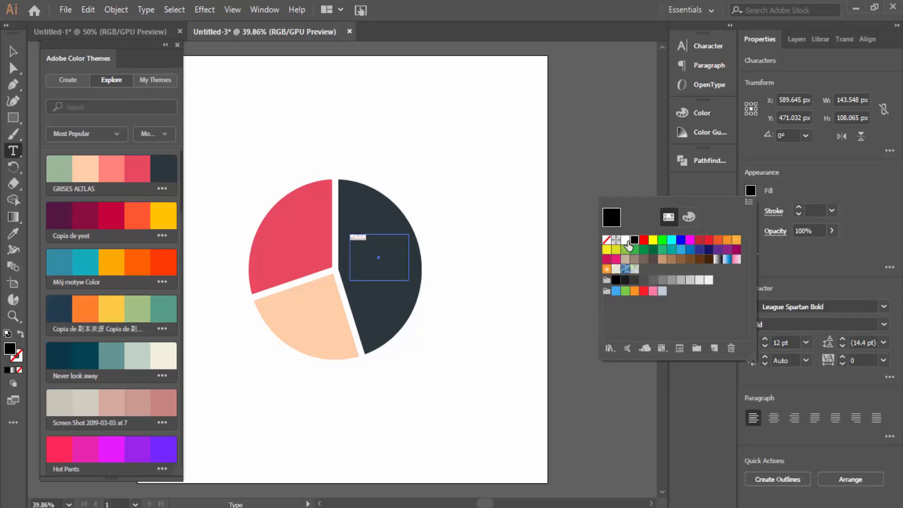
click(626, 241)
Step: Increase the PIZZA label's font size to 27 pt
click(764, 339)
click(763, 338)
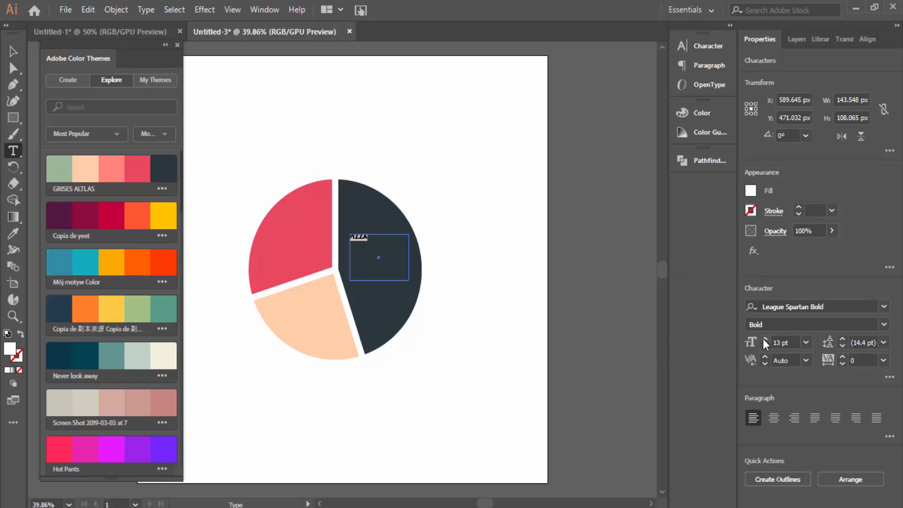
click(763, 339)
click(763, 339)
click(763, 339)
click(763, 339)
click(763, 339)
click(763, 339)
click(763, 339)
click(764, 339)
click(763, 338)
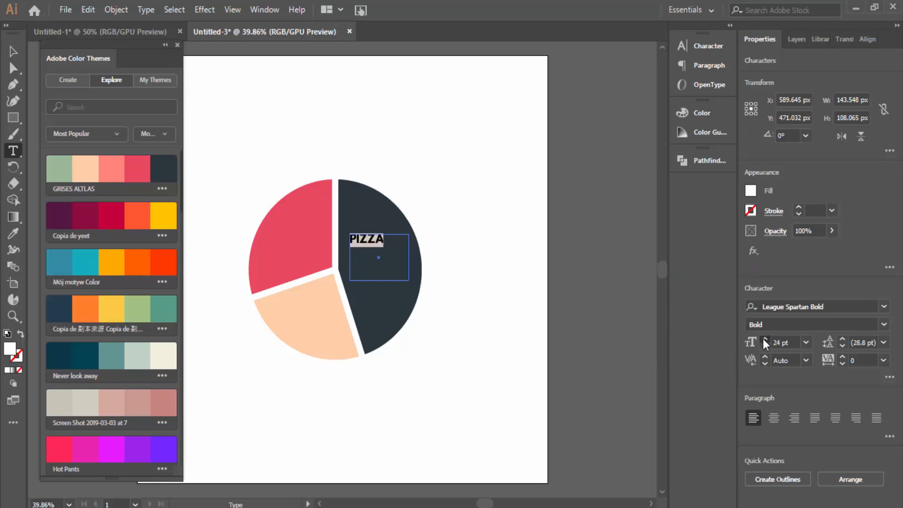
click(764, 339)
click(763, 339)
click(763, 339)
Step: Add 45% on a second line below PIZZA, centre-align both lines and deselect the label
click(394, 241)
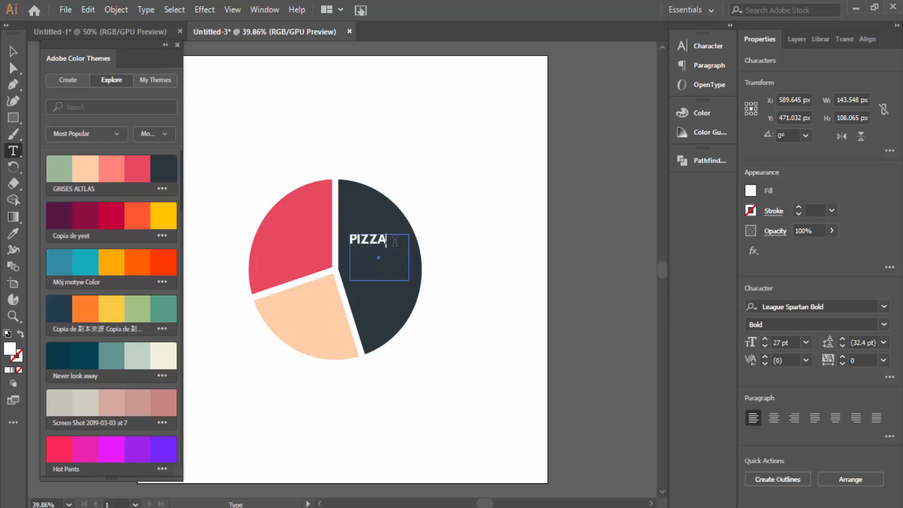
text(45%)
key(ctrl+a)
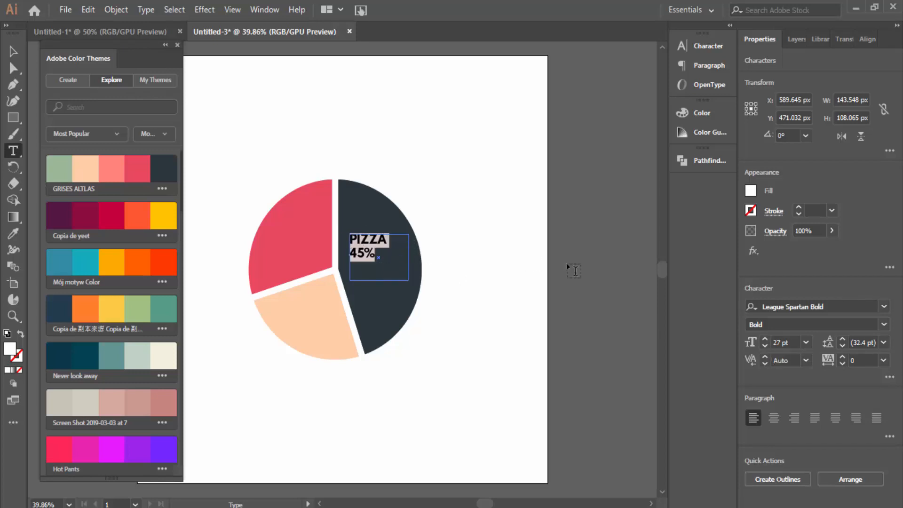
click(770, 417)
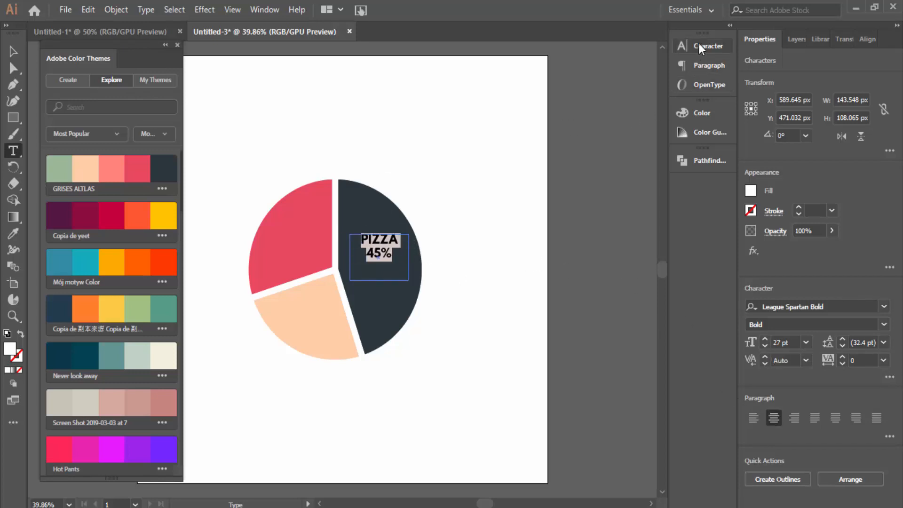
key(Escape)
key(ctrl+shift+a)
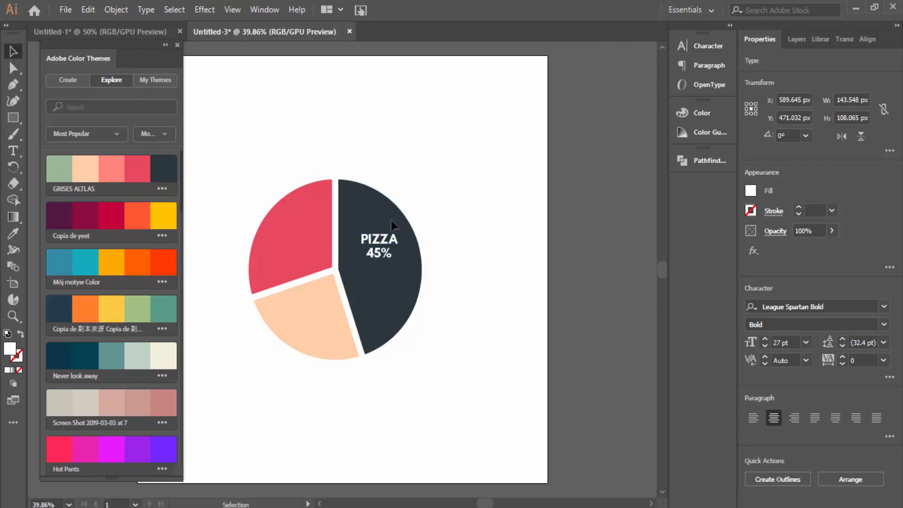
Step: Copy the PIZZA label onto the rose red slice and change the copy's word to NOODLE
click(379, 245)
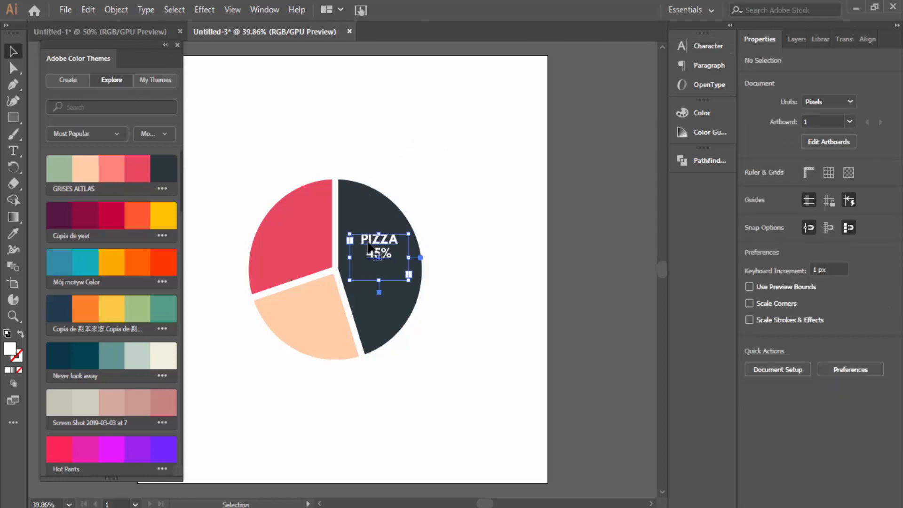
drag(349, 238, 293, 223)
double_click(294, 223)
double_click(296, 225)
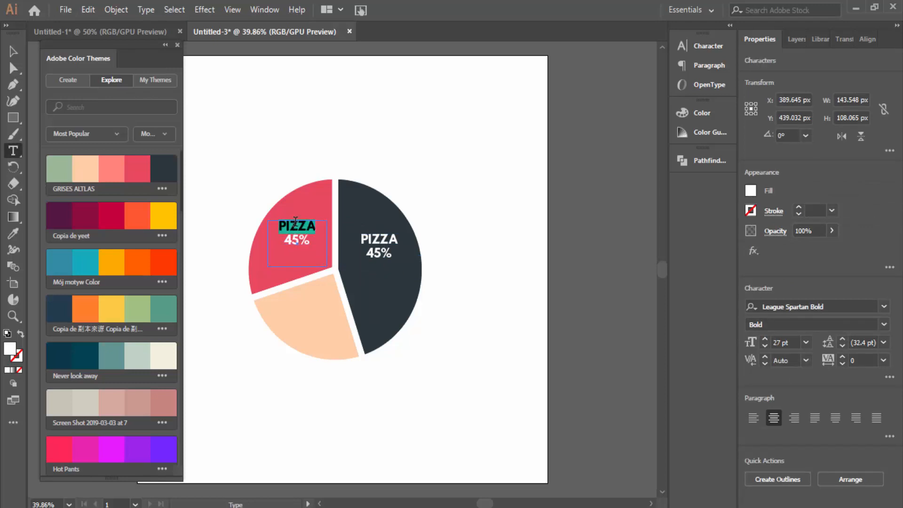
text(NOD)
key(BackSpace)
text(ODLE)
click(293, 132)
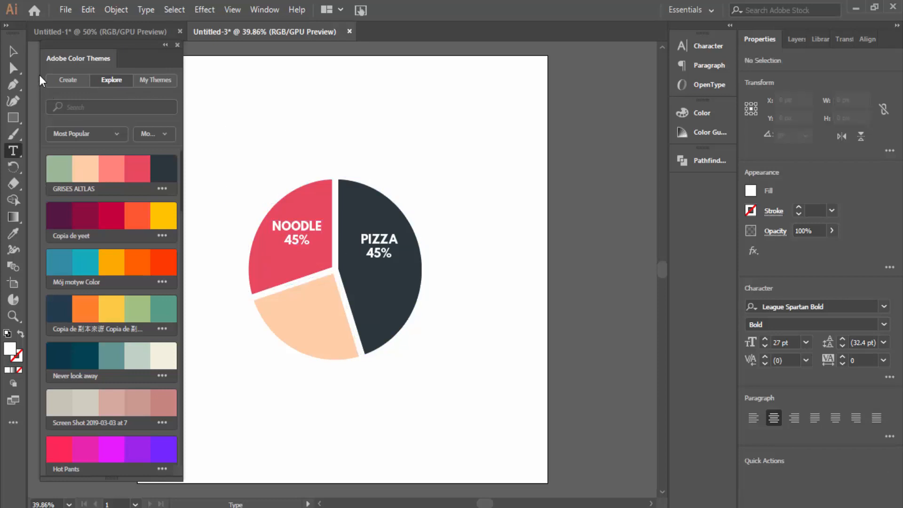
Step: Change the NOODLE percentage to 30%, and copy the label onto the peach slice with the text PASTA 25%
click(13, 52)
drag(302, 262, 313, 326)
key(t)
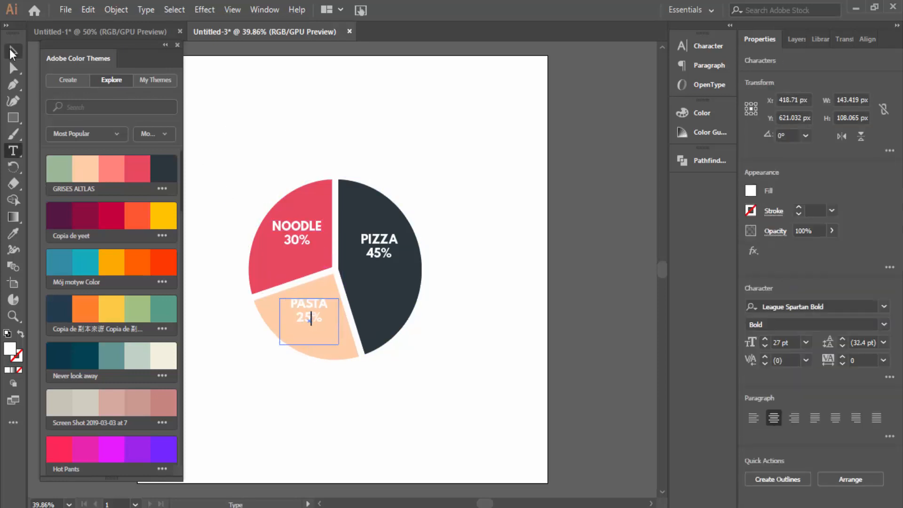
click(9, 49)
click(253, 92)
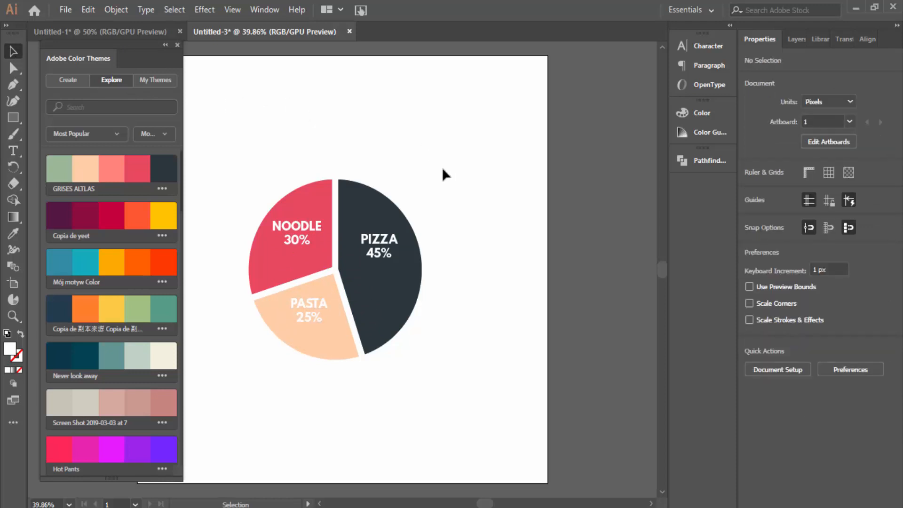
Step: Draw a 520 by 653 px rectangle over the whole pie and fill it with the sage green of the GRISES ALTLAS theme
click(13, 117)
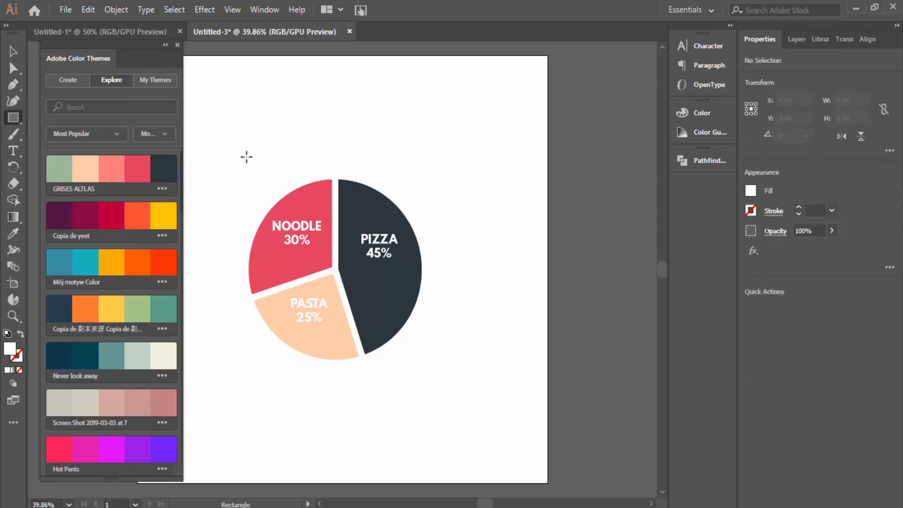
drag(231, 134, 443, 414)
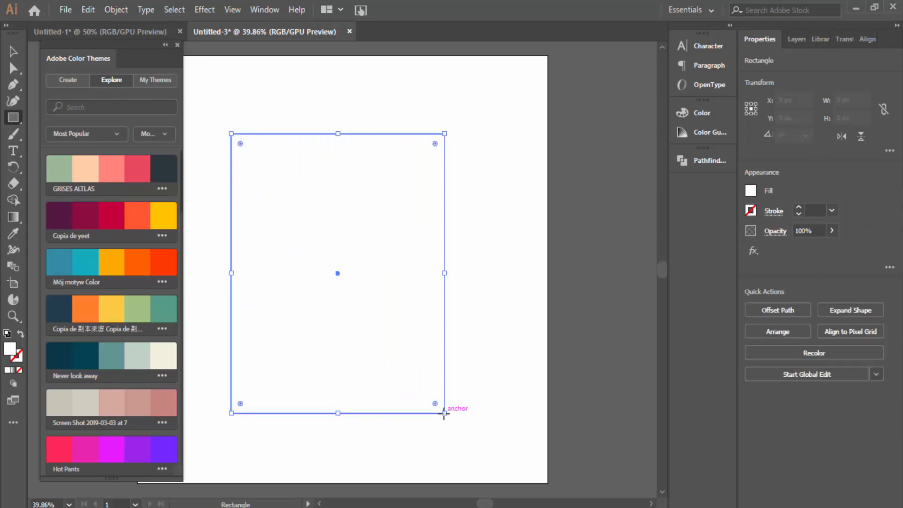
click(752, 191)
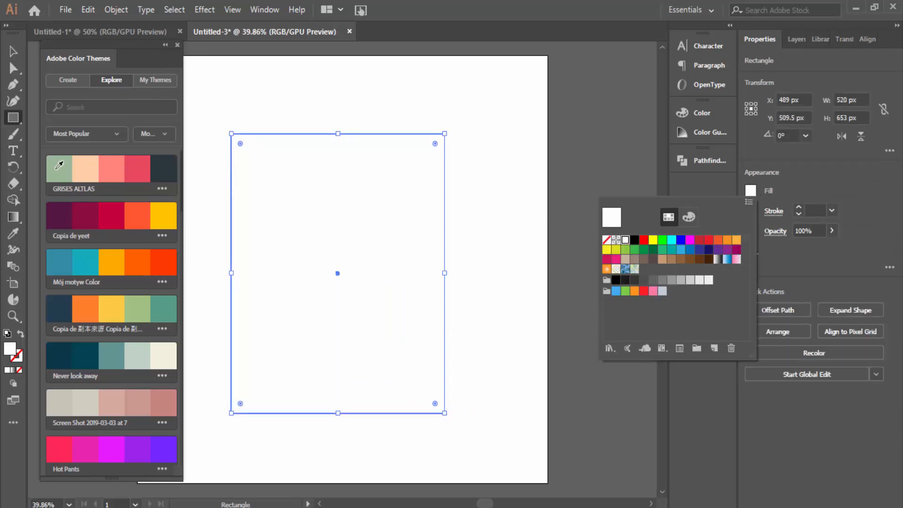
click(59, 166)
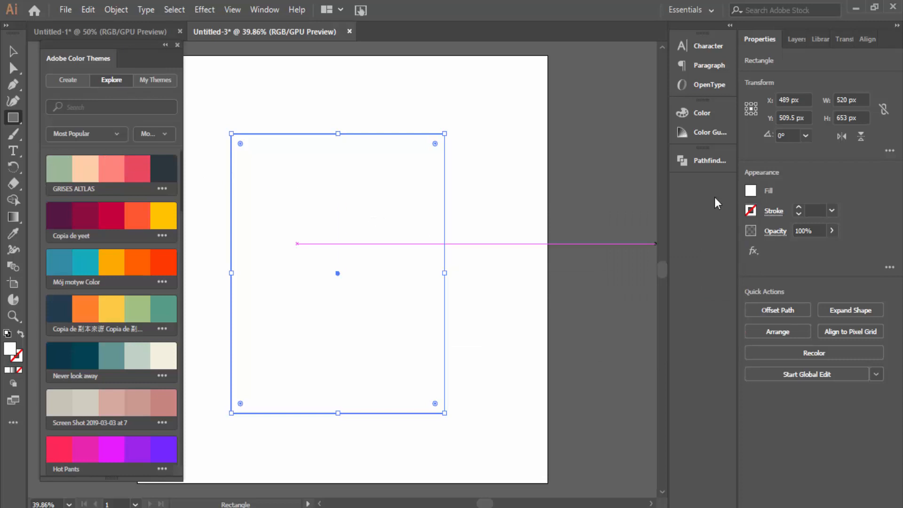
click(751, 191)
click(61, 167)
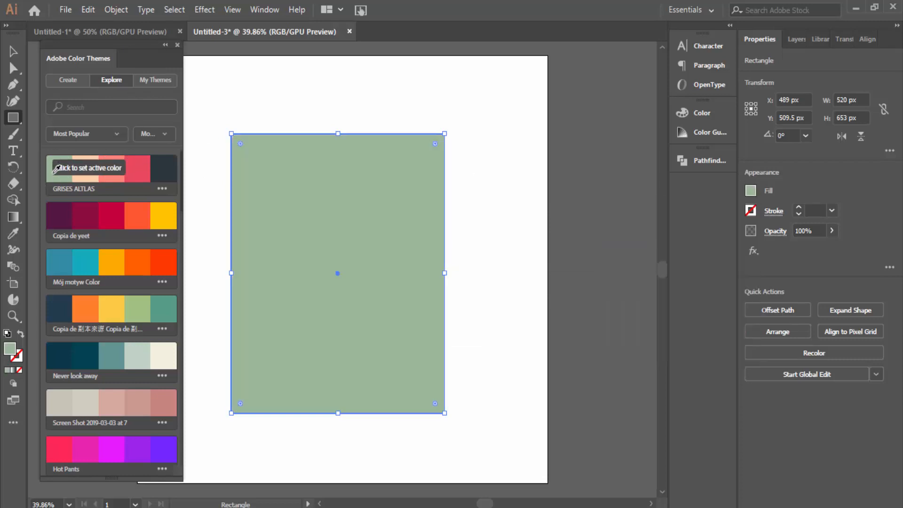
Step: Send the green rectangle to the back, behind the pie graph and its labels
click(12, 55)
right_click(404, 355)
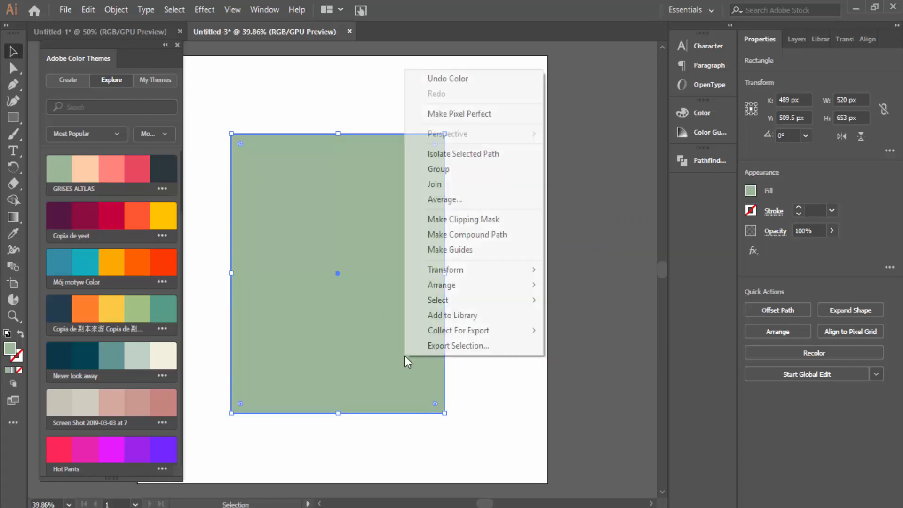
mouse_move(480, 283)
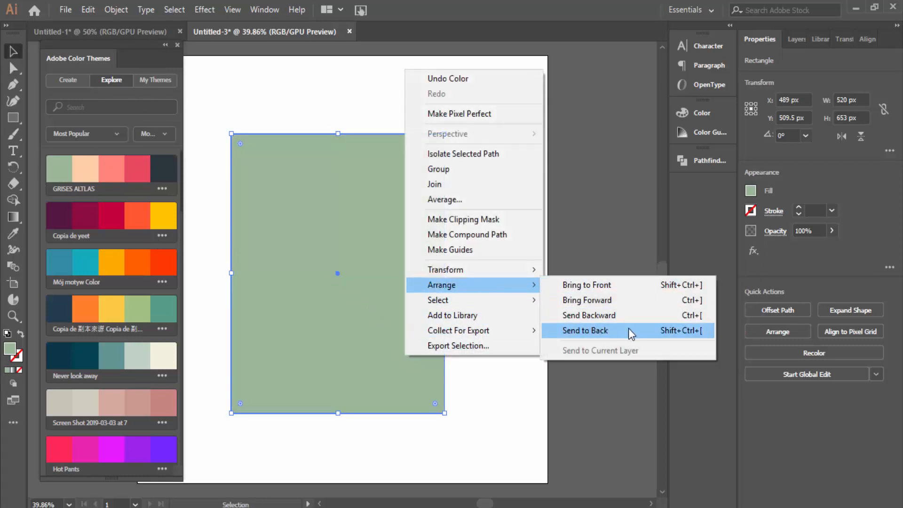
click(629, 330)
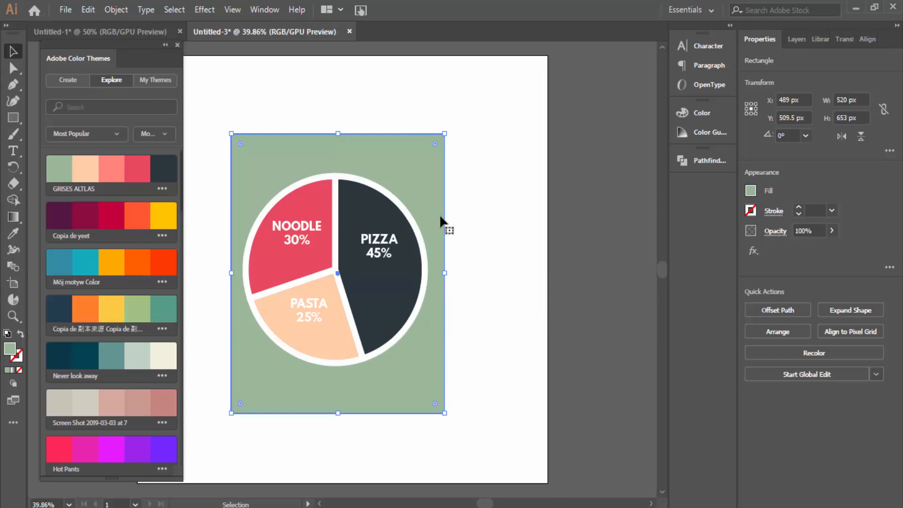
scroll(350, 214, up, 2)
scroll(328, 216, down, 1)
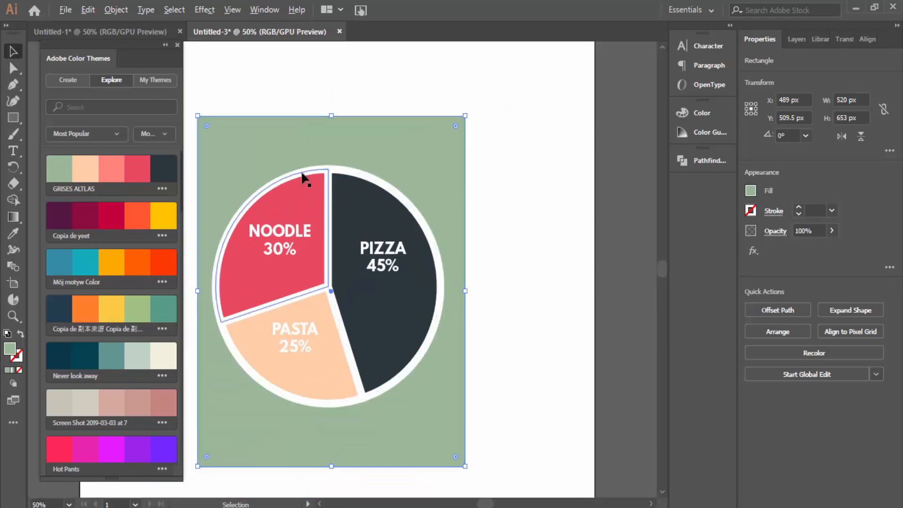